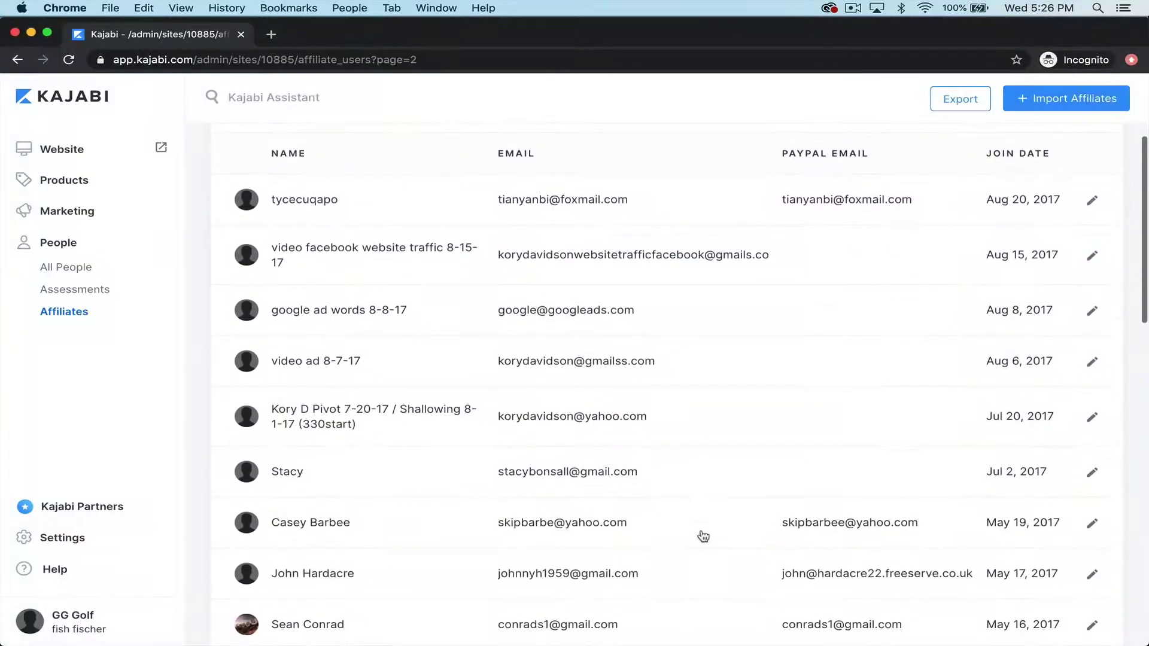
# Step: Review the "video ad 8-7-17" affiliate's page and return to the Affiliate Users list
pyautogui.scroll(7, 700, 536)
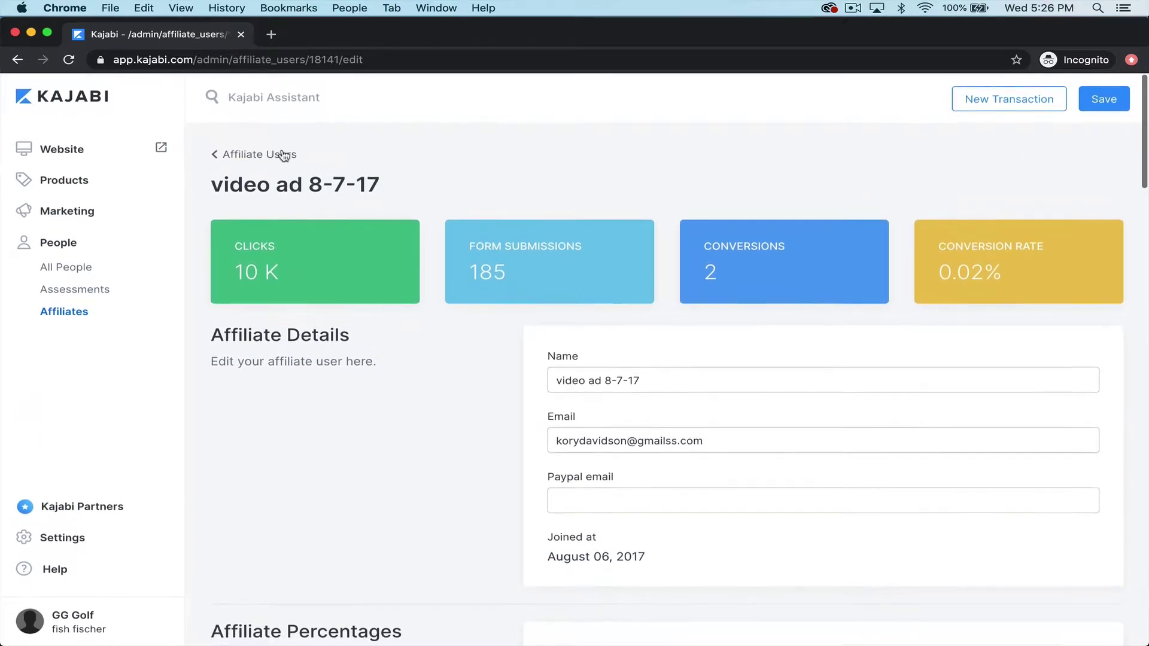
pyautogui.click(259, 146)
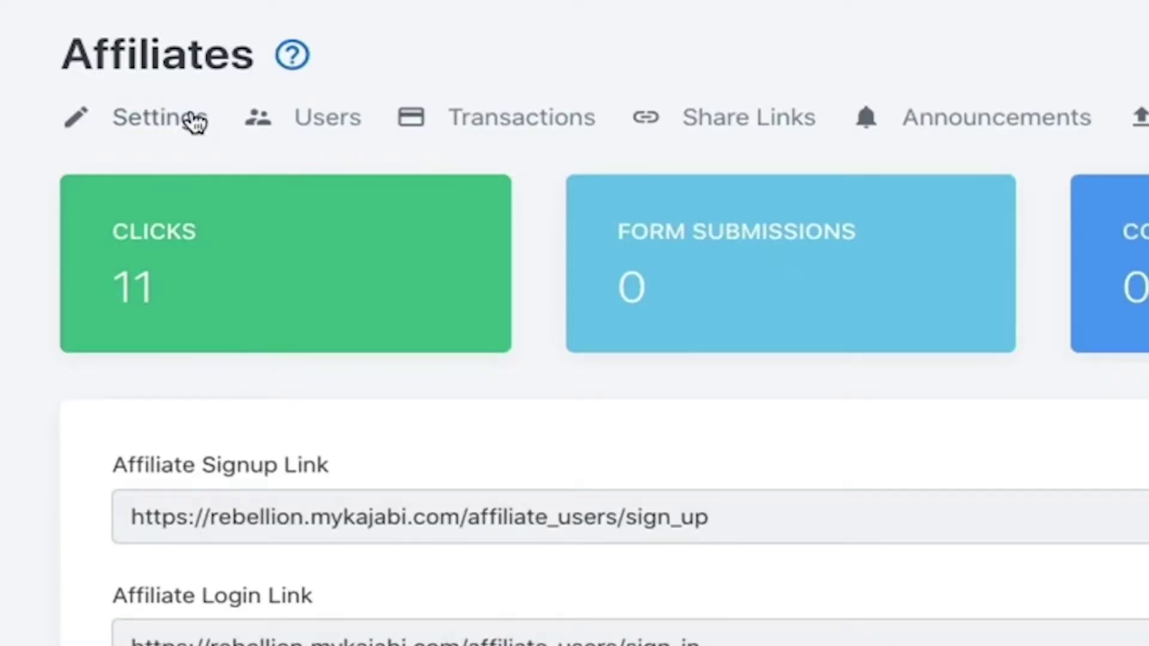
# Step: View the affiliate program settings, then examine the first affiliate user's details, percentage override and share links
pyautogui.click(91, 70)
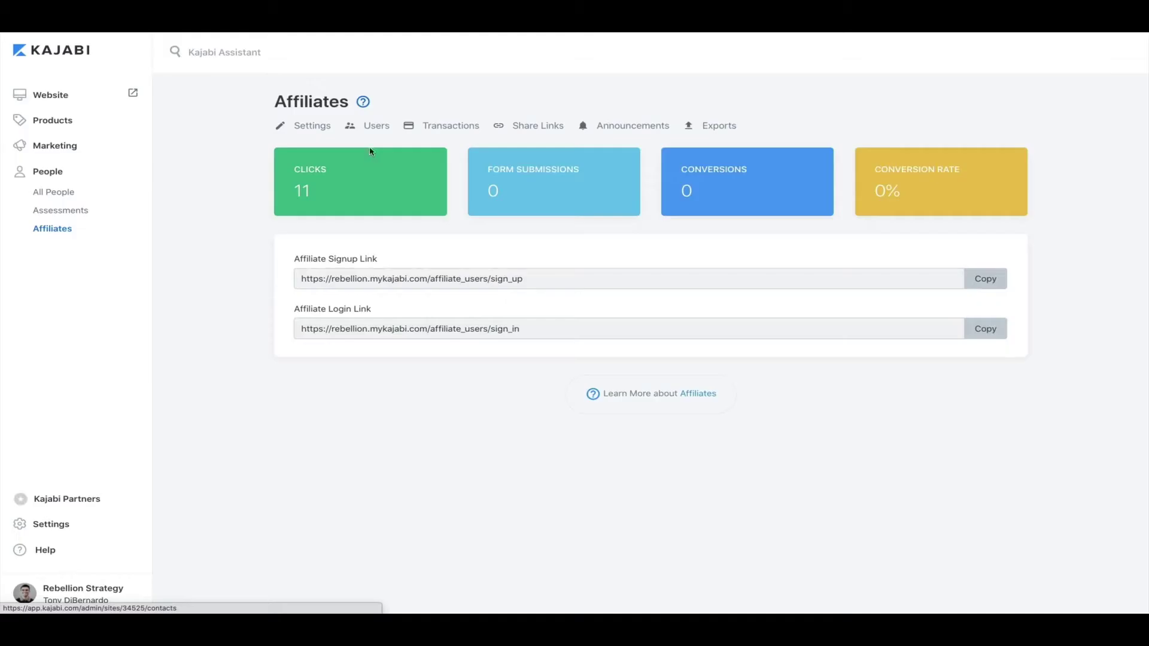
pyautogui.click(373, 124)
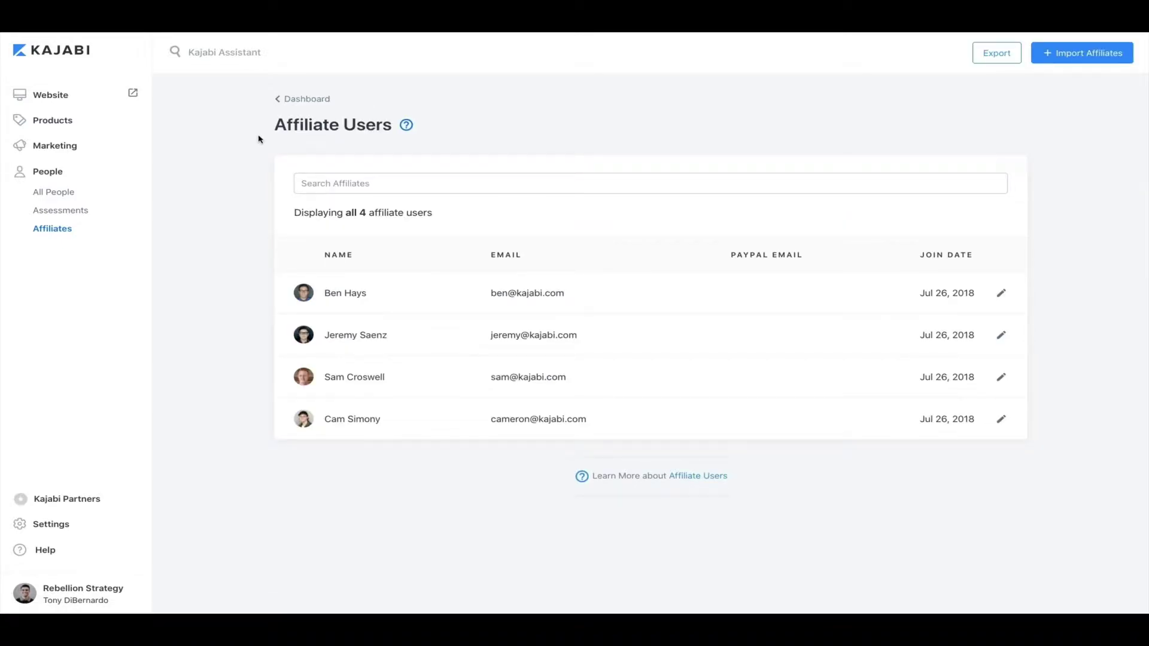
pyautogui.click(346, 293)
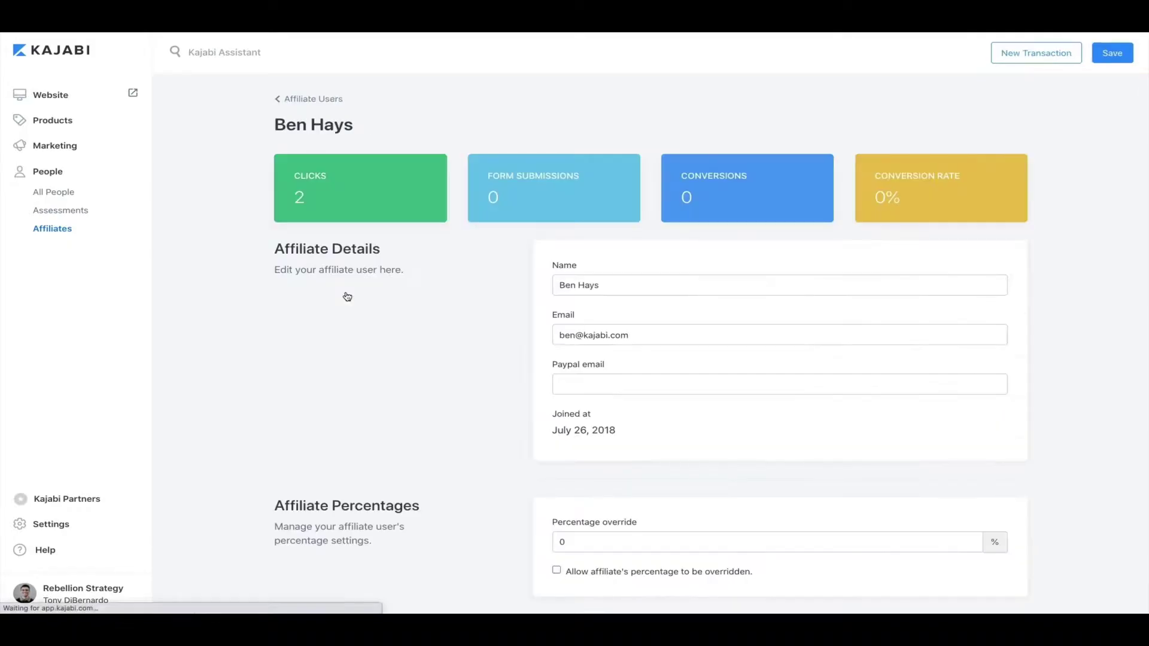
pyautogui.scroll(-1, 537, 550)
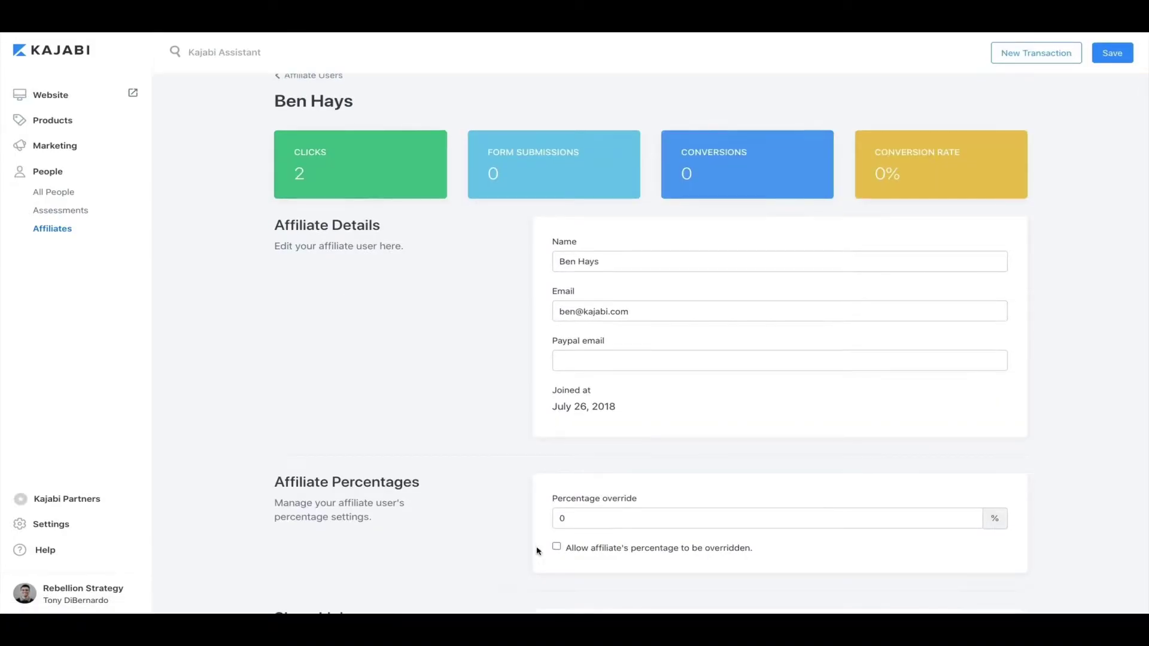
pyautogui.scroll(-3, 537, 551)
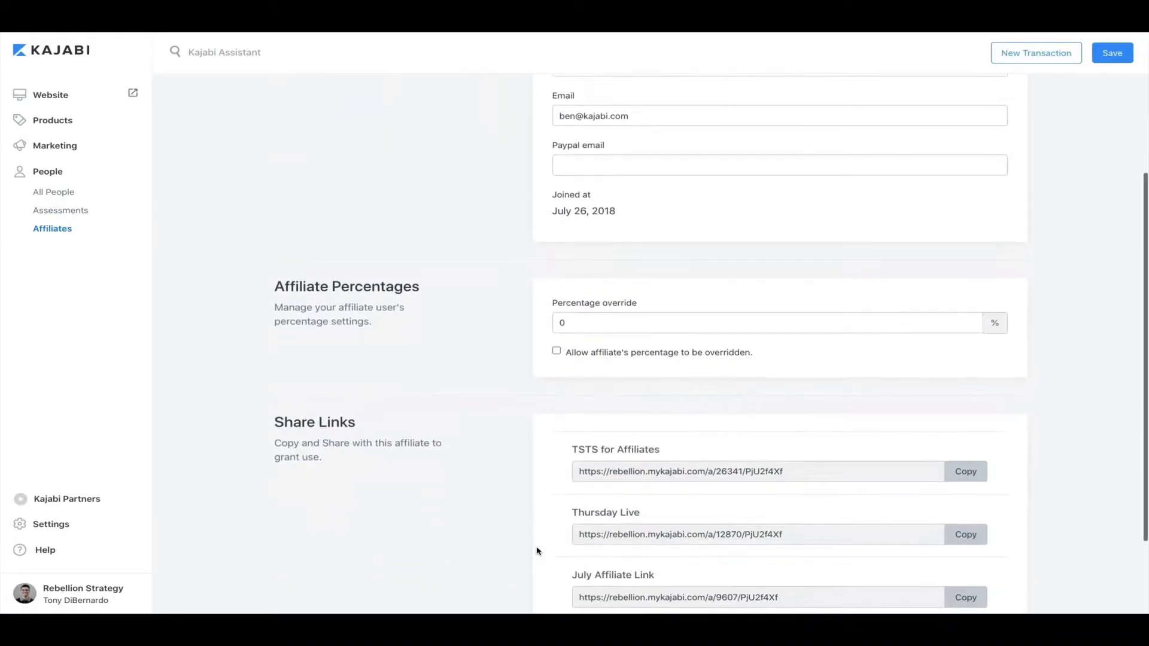
# Step: From the Affiliates dashboard, view the share links, the new link form and the affiliate announcements
pyautogui.click(52, 228)
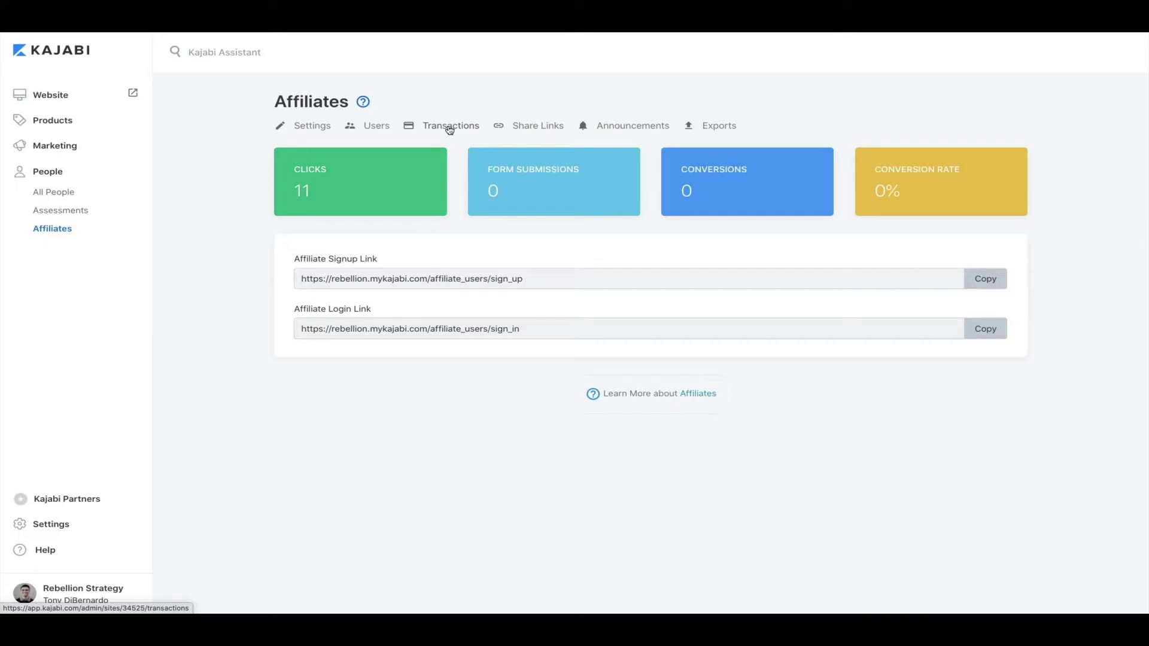
pyautogui.click(527, 126)
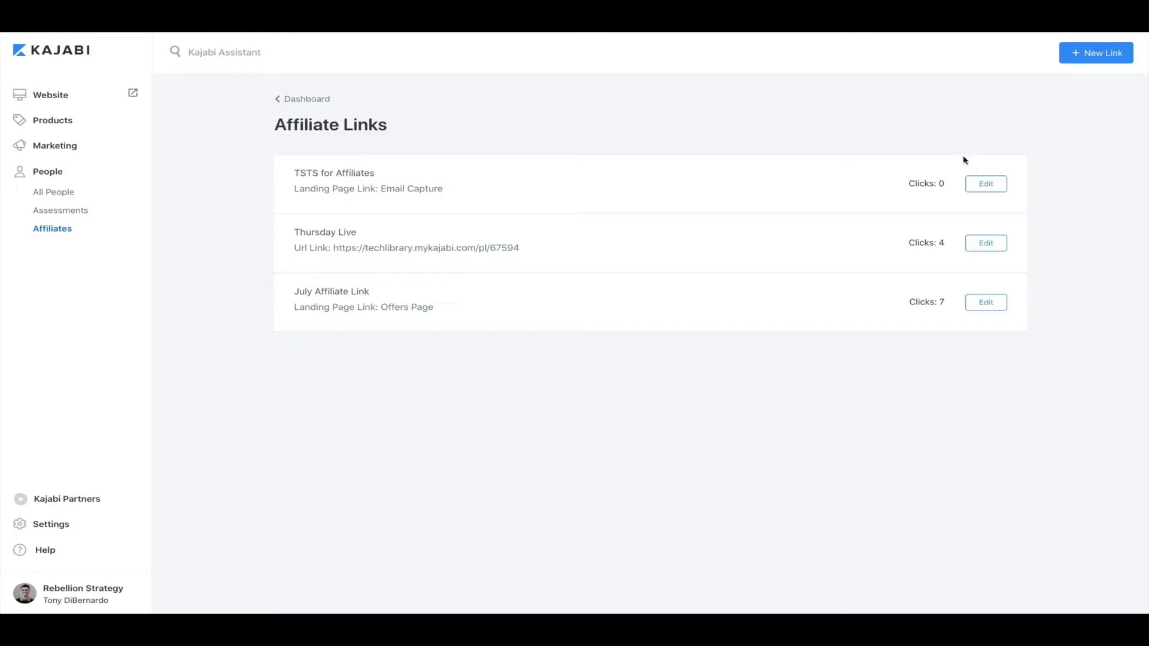
pyautogui.click(1114, 53)
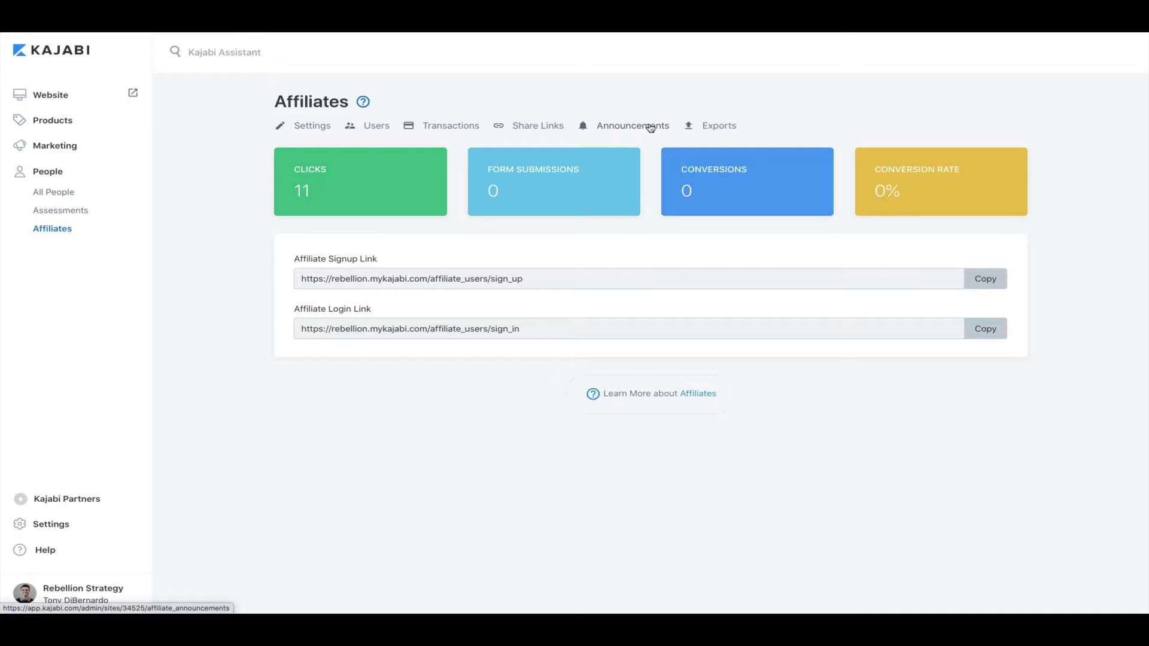
pyautogui.click(650, 126)
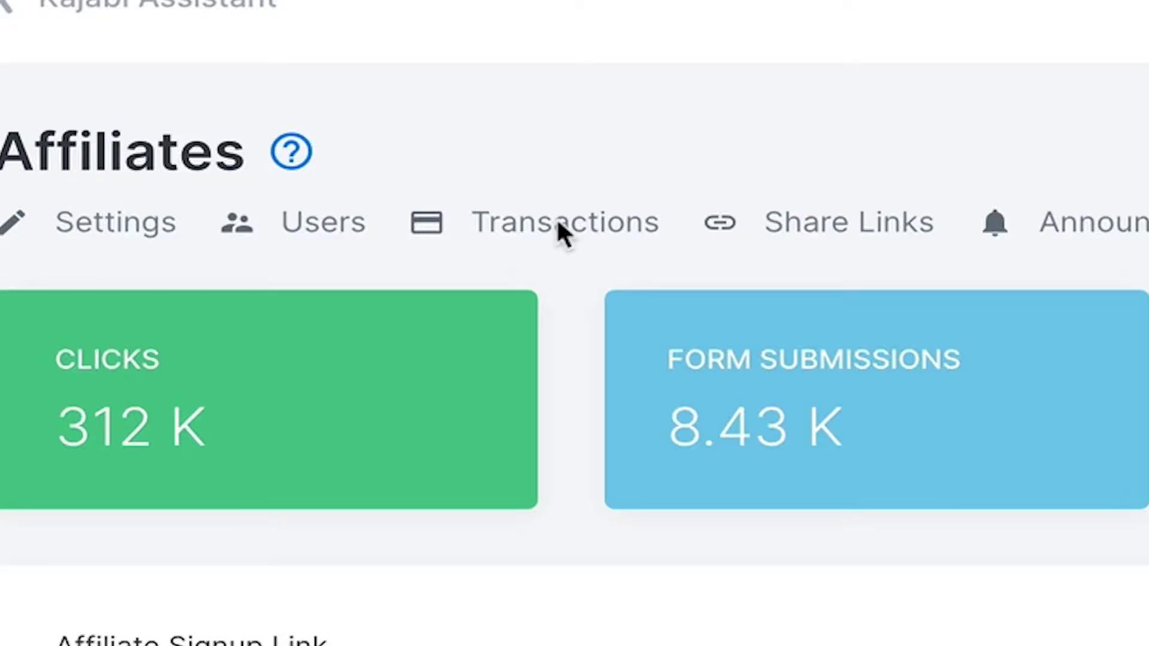
# Step: Open the affiliate transactions and examine the offers, dates, percentages and amounts on the first page
pyautogui.click(527, 226)
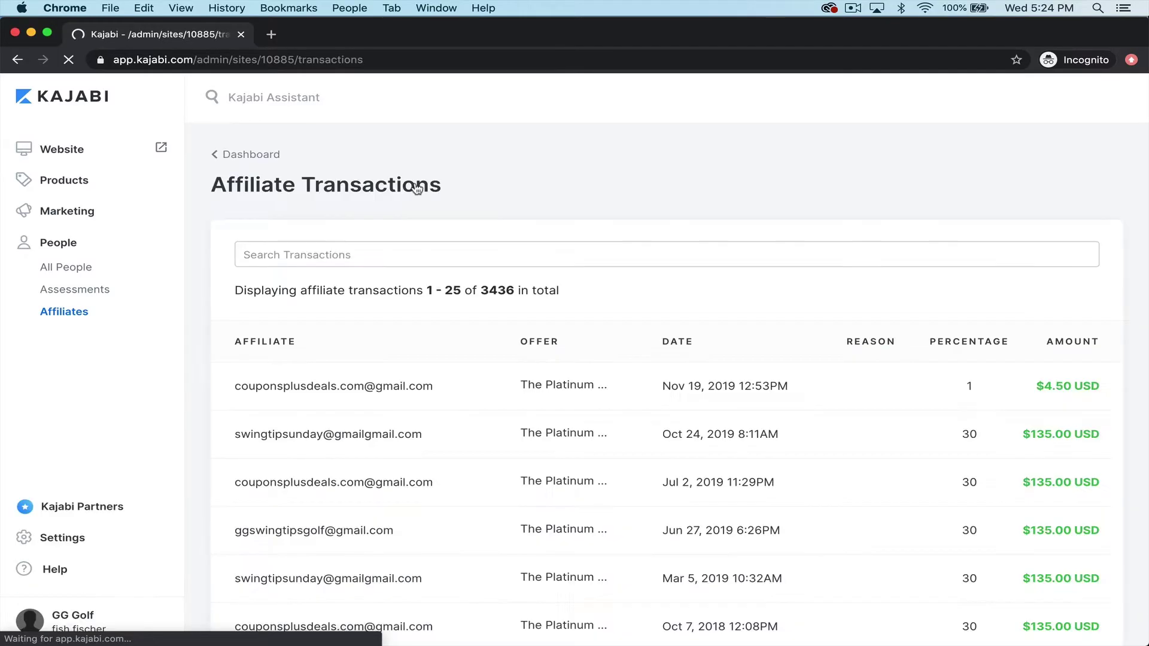
pyautogui.scroll(-1, 737, 362)
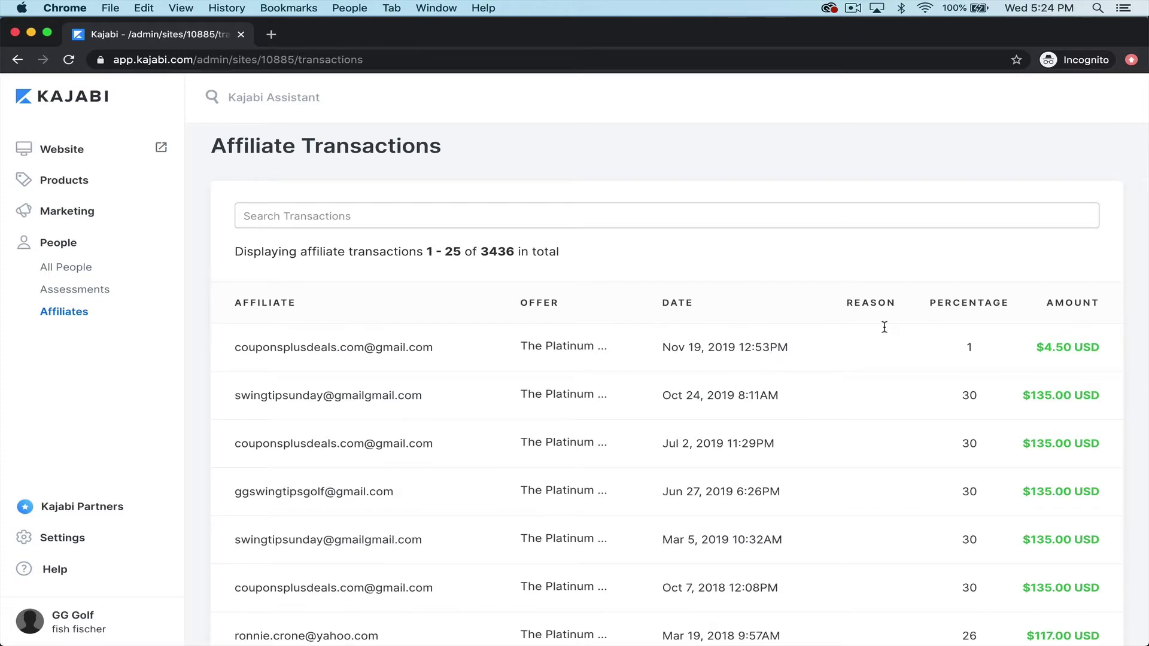
pyautogui.scroll(-2, 874, 390)
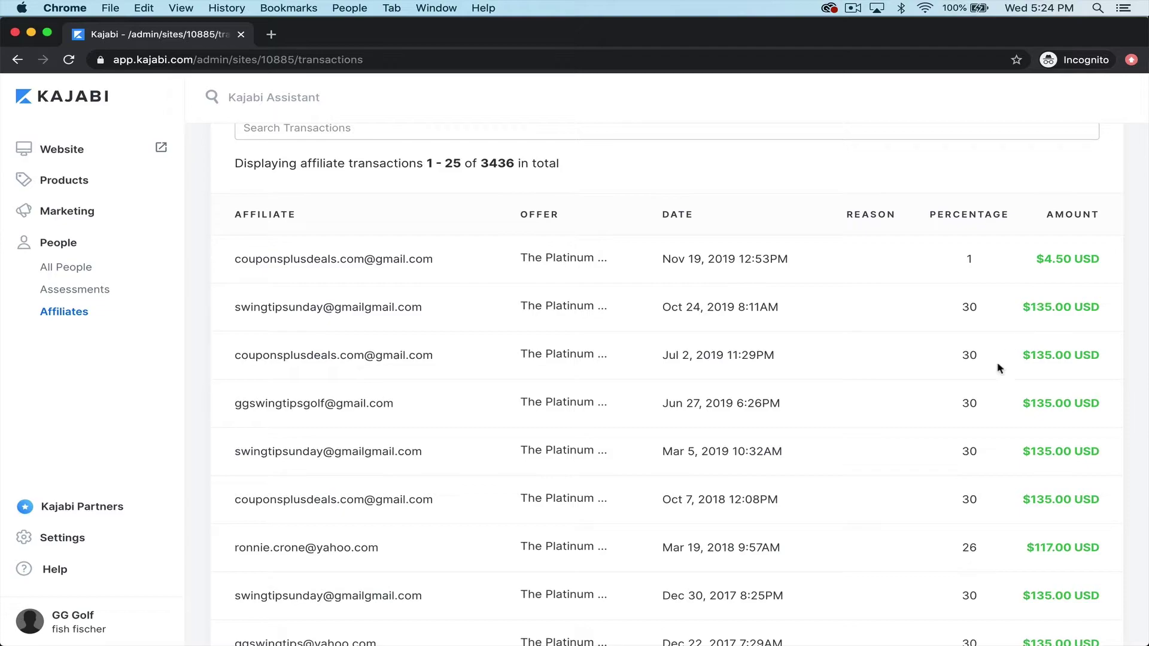
pyautogui.scroll(-3, 984, 377)
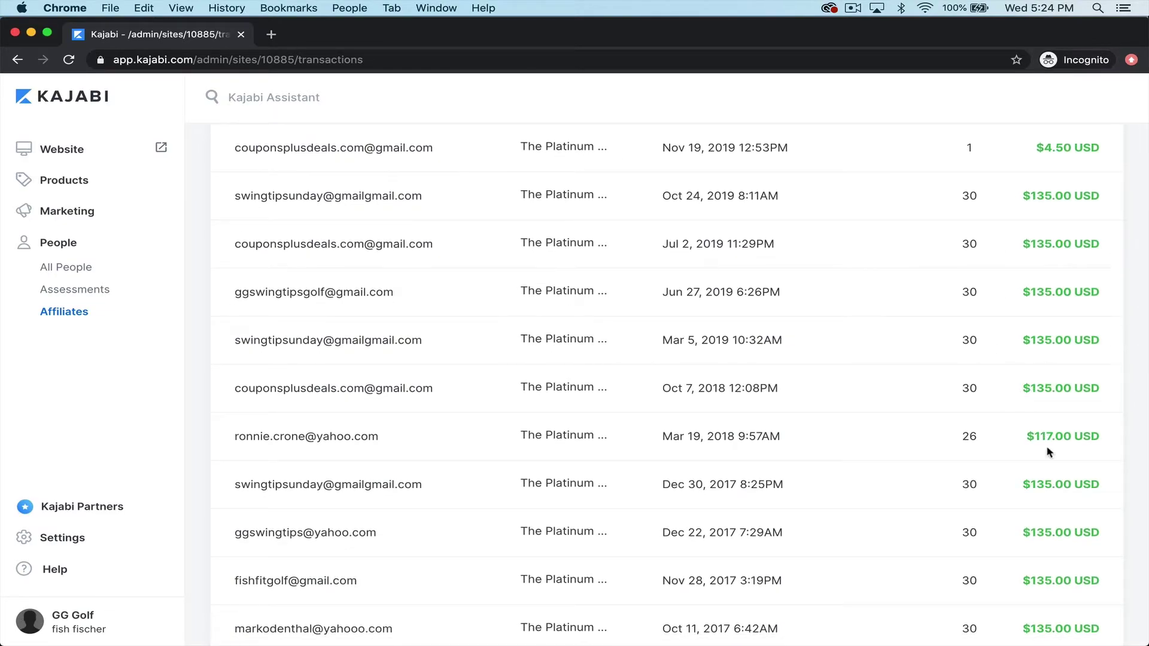
pyautogui.scroll(-3, 1048, 452)
pyautogui.scroll(-9, 1048, 452)
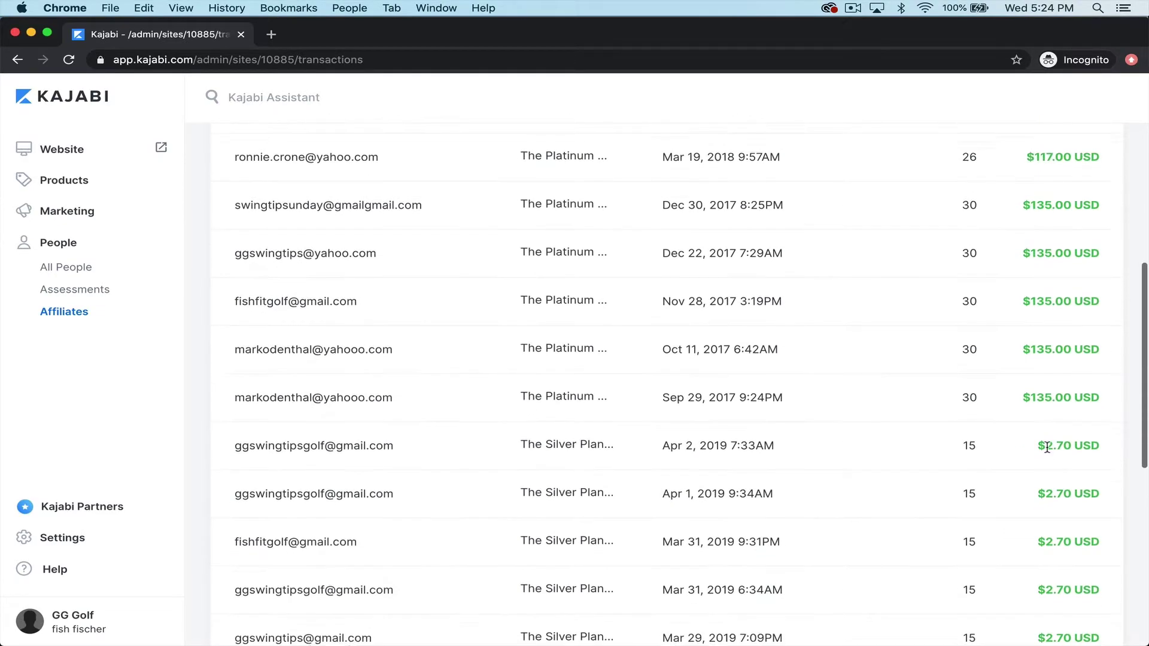
pyautogui.scroll(-9, 1047, 452)
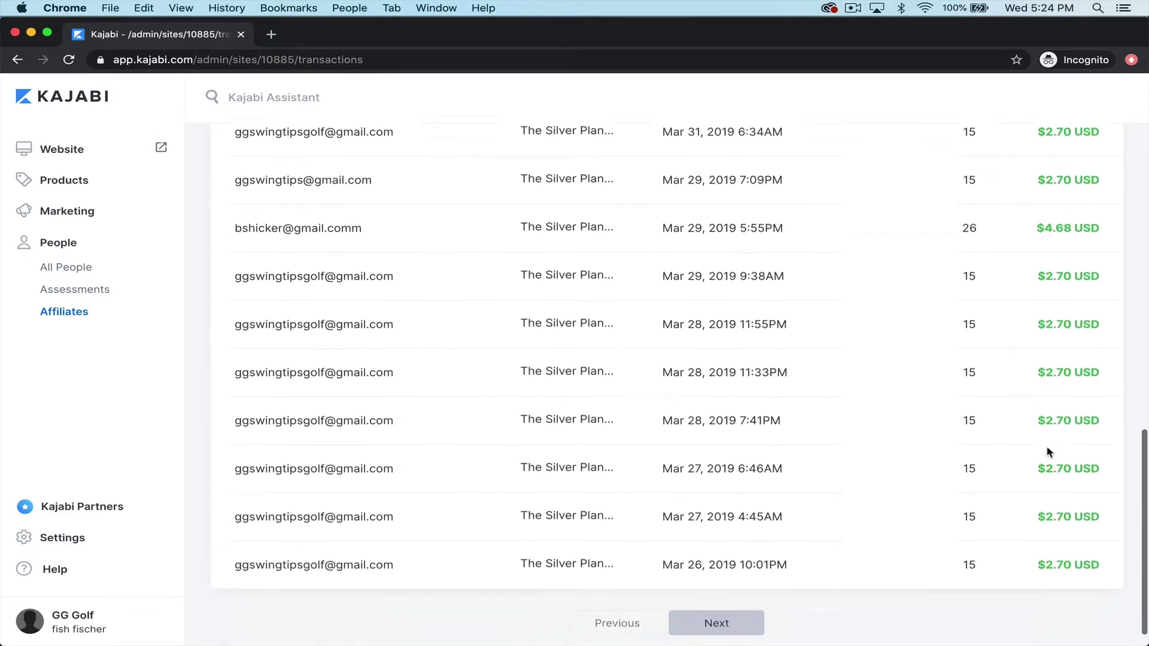
# Step: Go to the second page of affiliate transactions and look through its entries
pyautogui.click(705, 598)
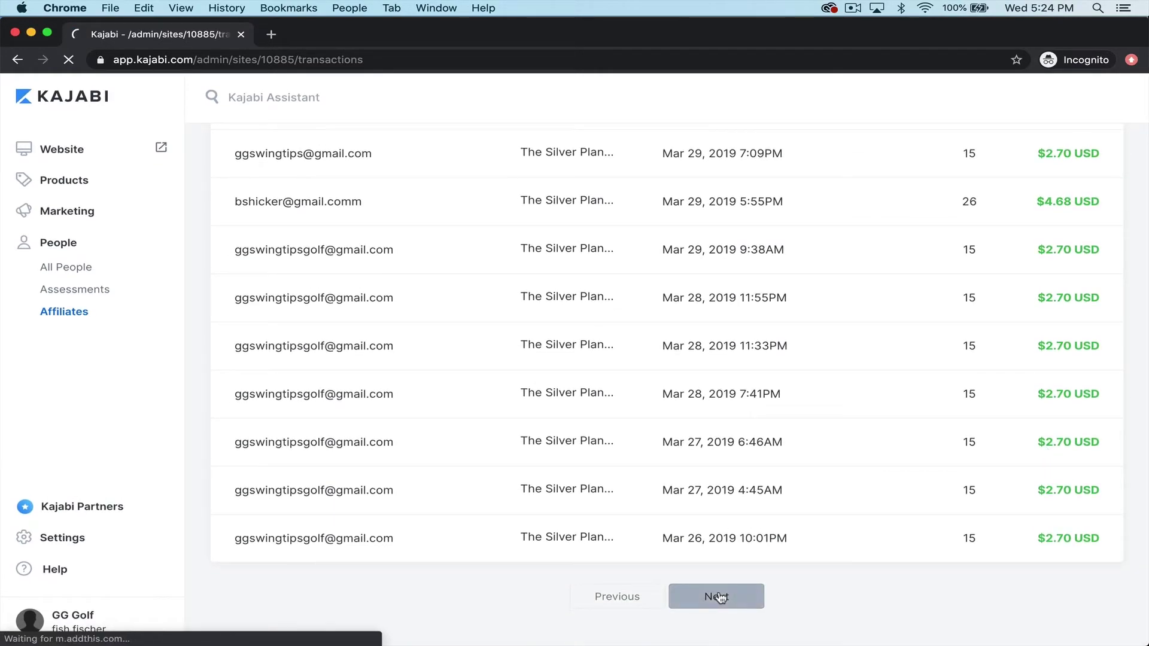
pyautogui.scroll(-10, 864, 574)
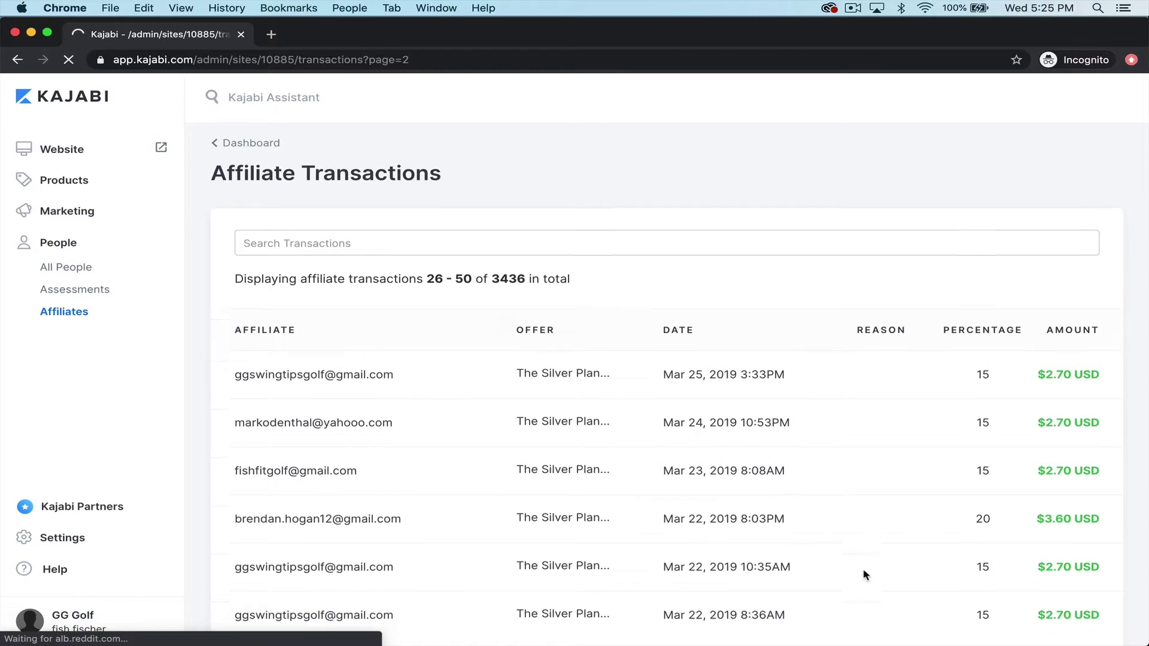
pyautogui.scroll(-10, 864, 573)
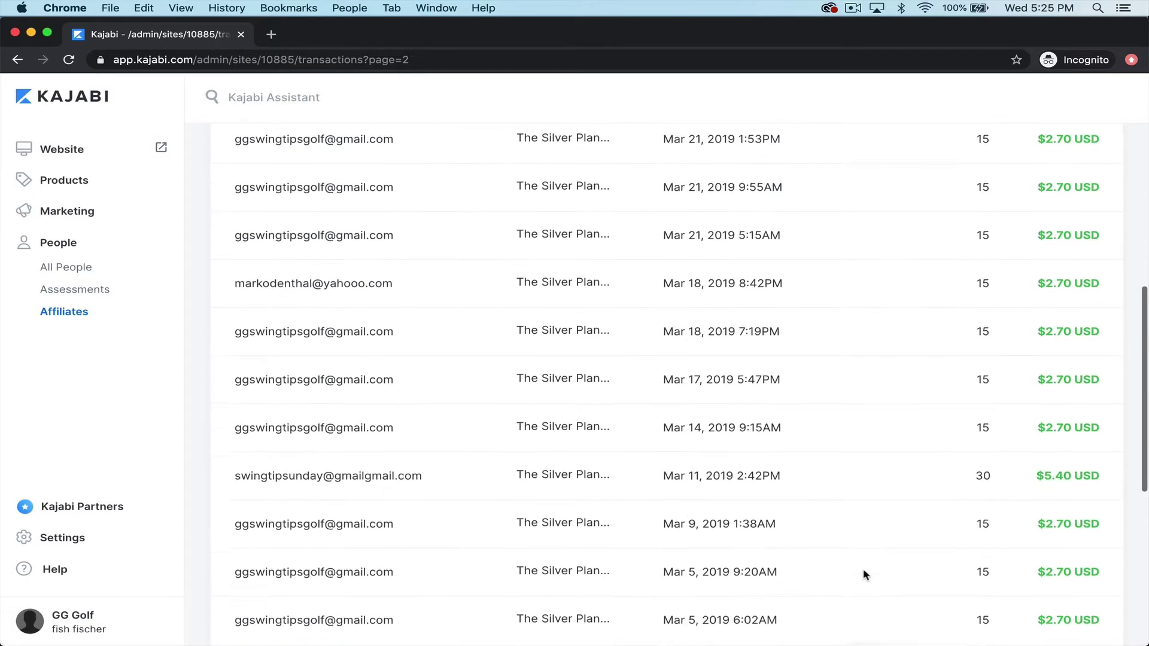
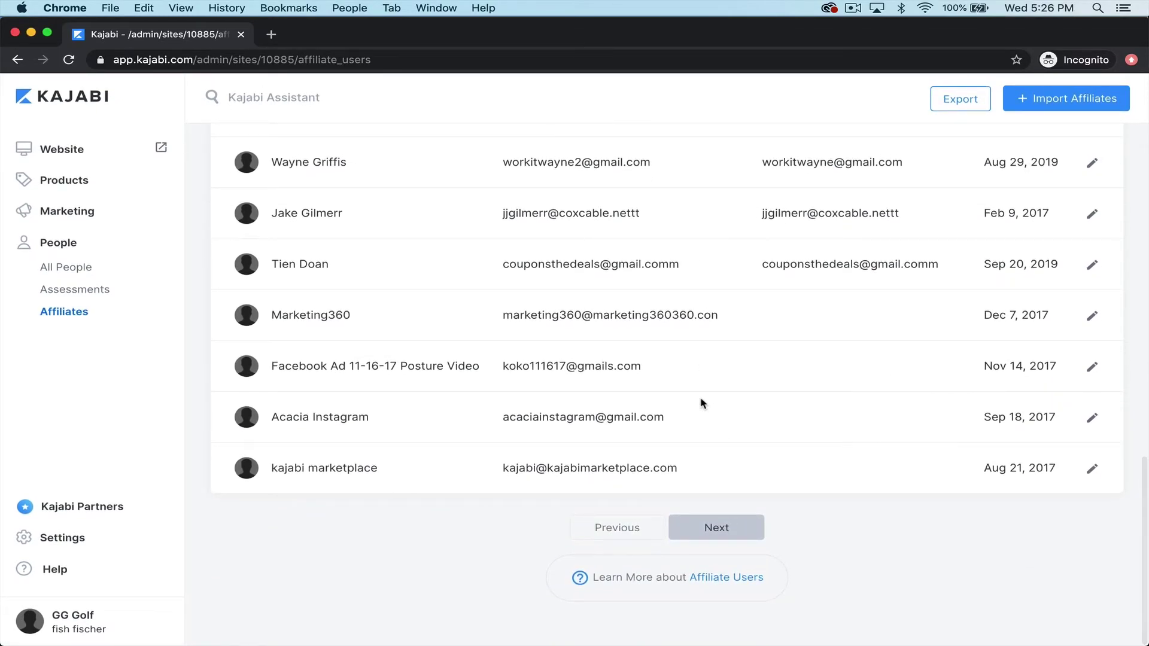
# Step: Browse the Affiliate Users list and examine the performance figures and details of the "video ad 8-7-17" affiliate
pyautogui.scroll(-3, 703, 535)
pyautogui.scroll(7, 703, 535)
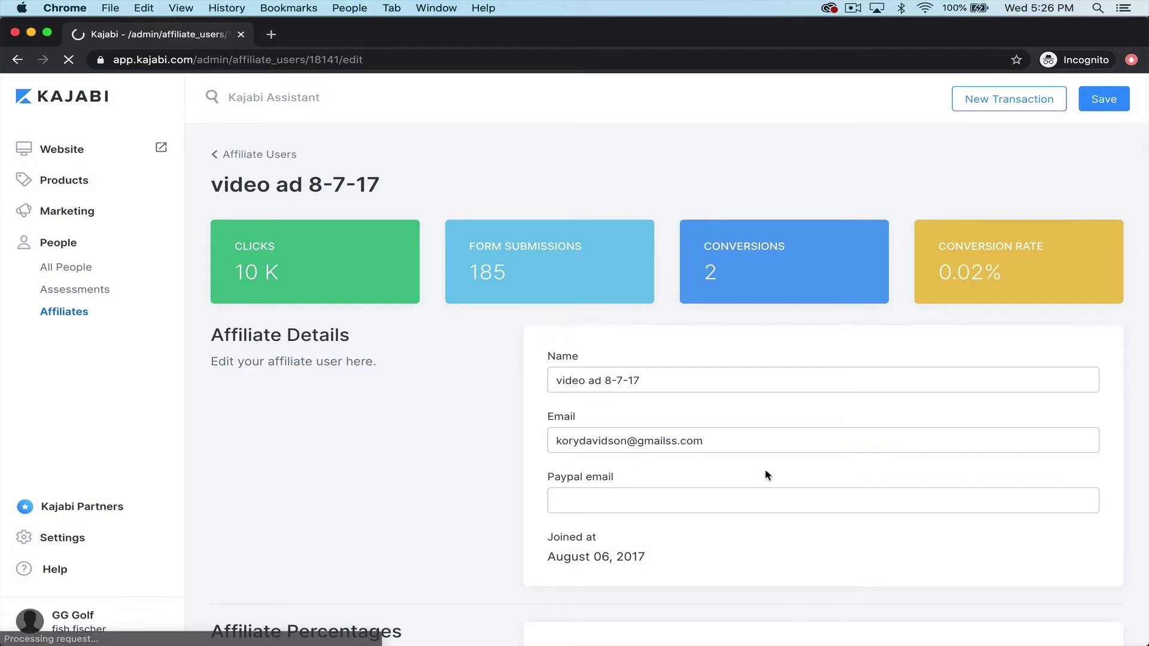
pyautogui.scroll(-1, 767, 476)
pyautogui.scroll(-1, 766, 470)
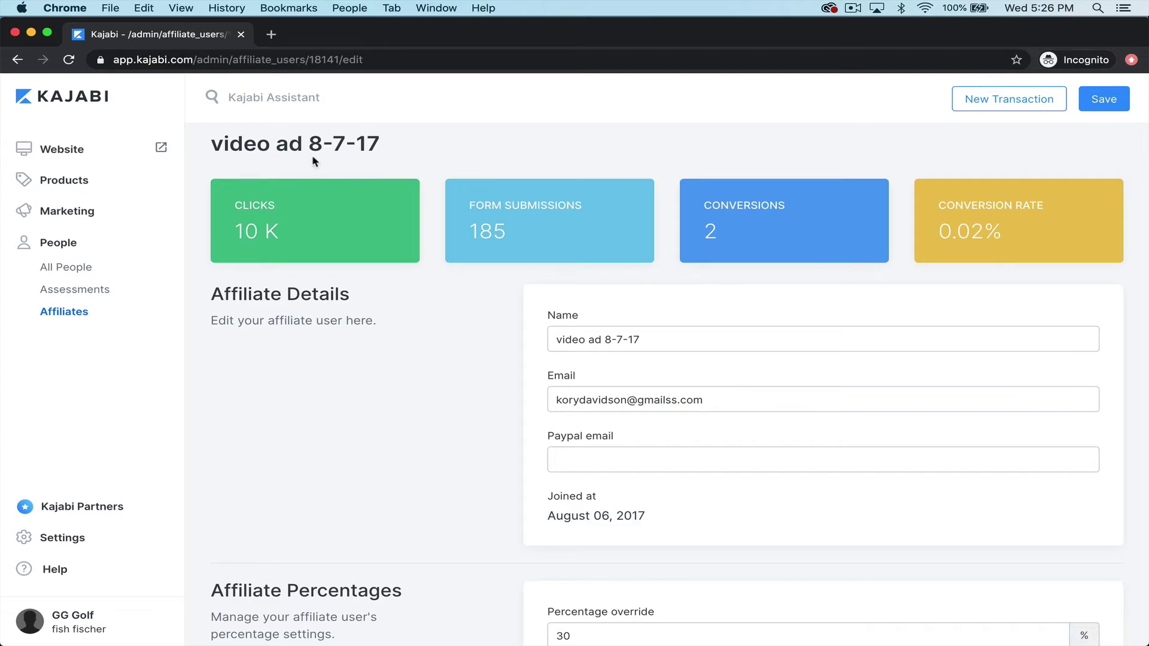
pyautogui.scroll(2, 285, 150)
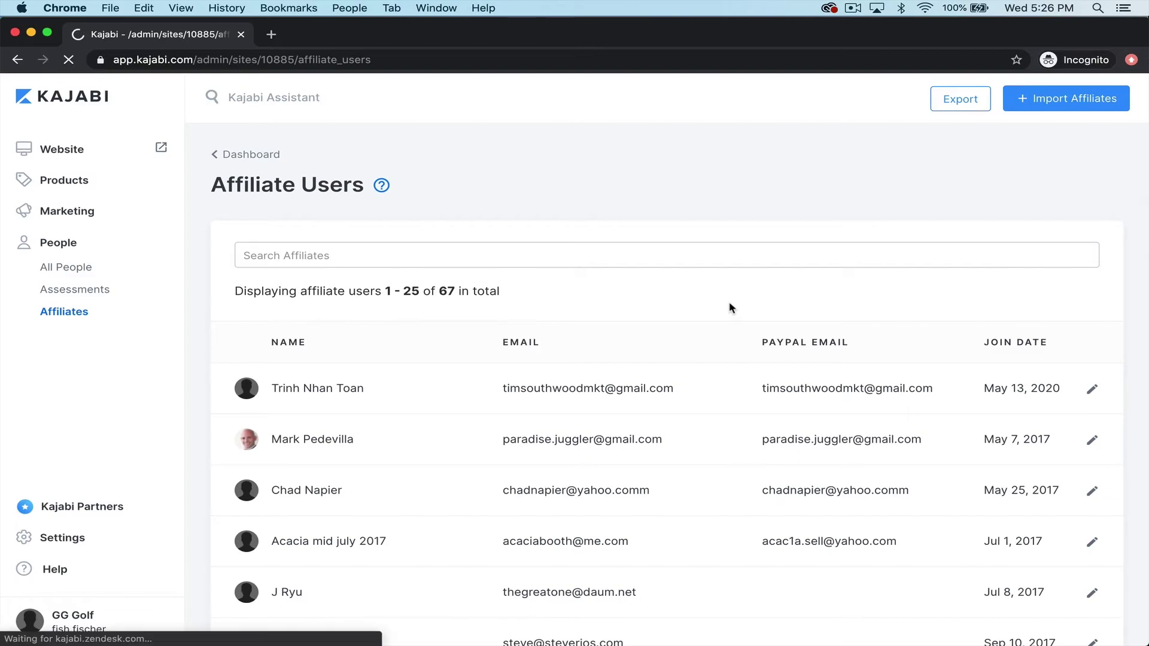
# Step: Examine another affiliate user's statistics, percentage override and share links, and return to the Affiliate Users list
pyautogui.scroll(-5, 730, 307)
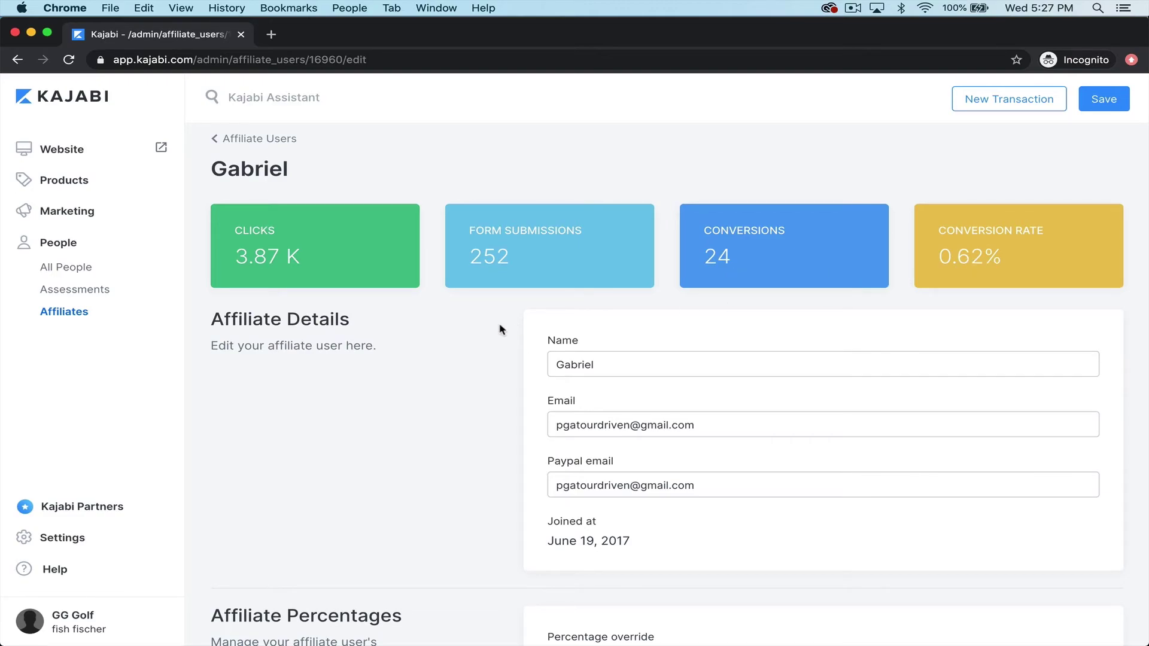
pyautogui.scroll(-7, 501, 330)
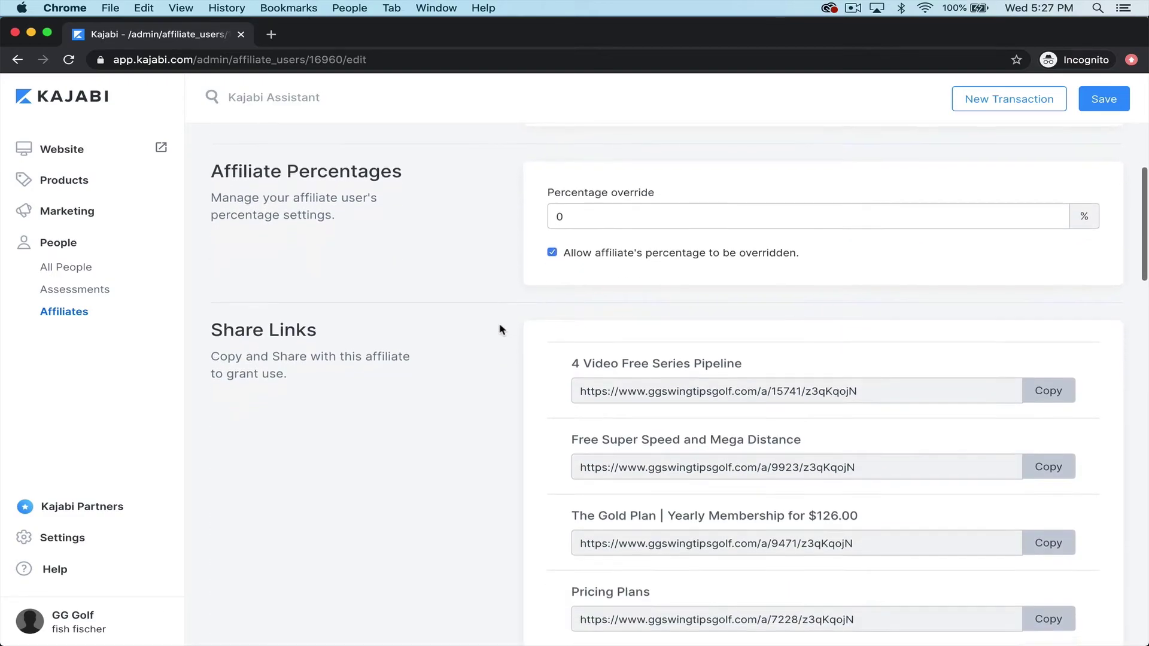
pyautogui.scroll(5, 501, 330)
pyautogui.scroll(3, 502, 329)
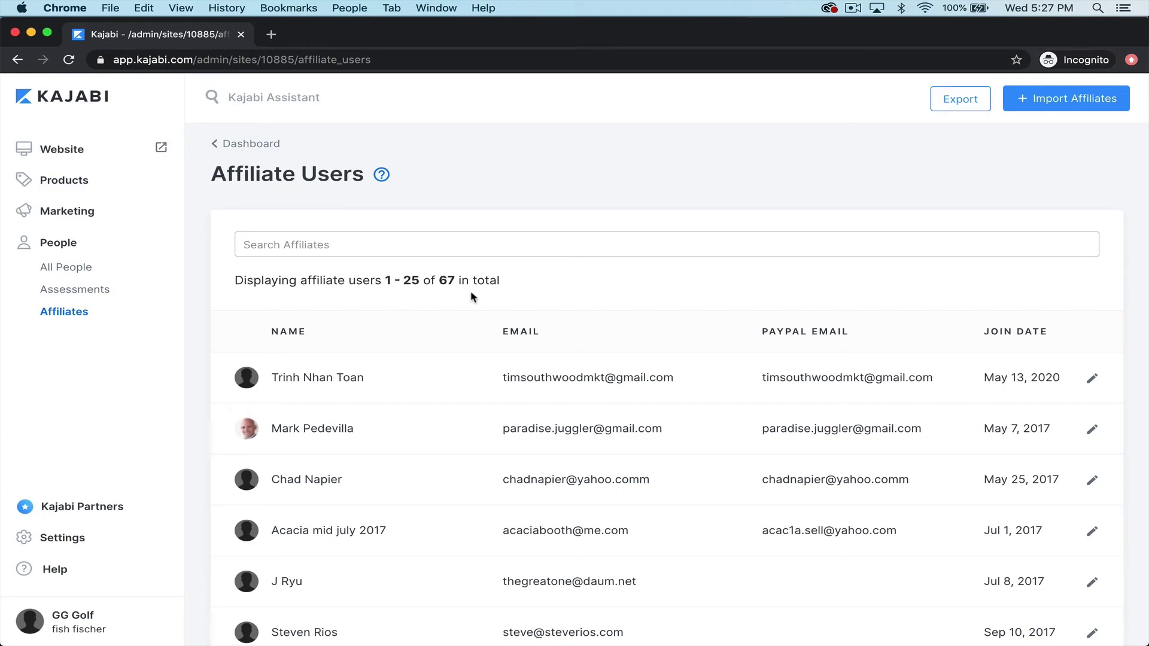
pyautogui.scroll(-6, 473, 297)
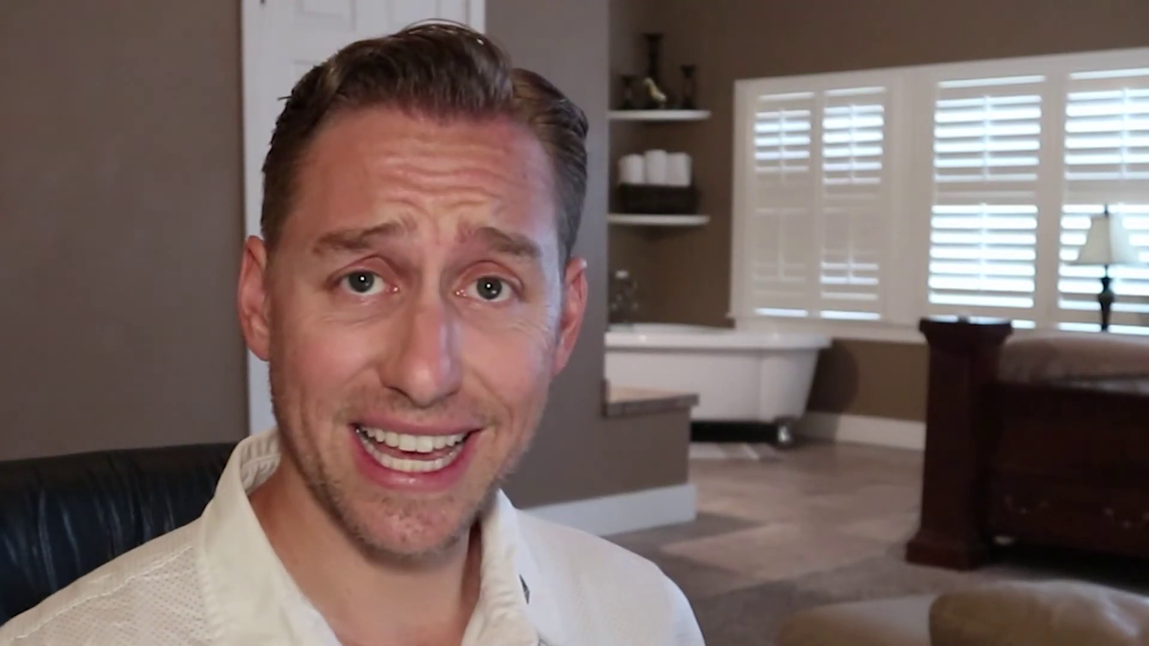